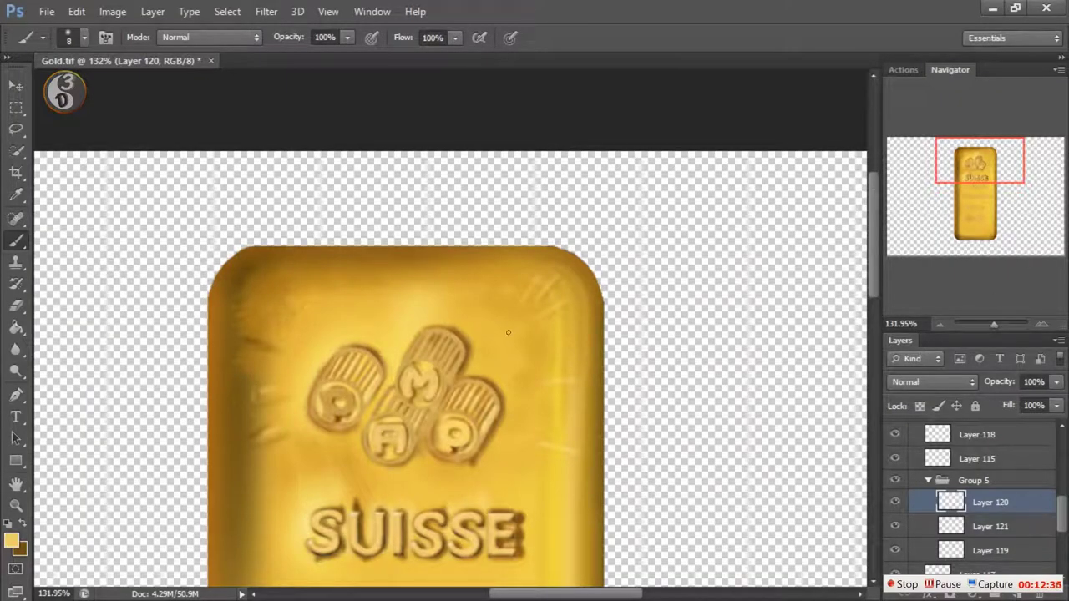
Swap to dark brown, sample a lighter gold from the bar, then switch back to light yellow
key(x)
key(x)
key(x)
click(11, 542)
key(Escape)
click(11, 542)
click(507, 332)
key(Return)
key(x)
key(x)
key(x)
key(x)
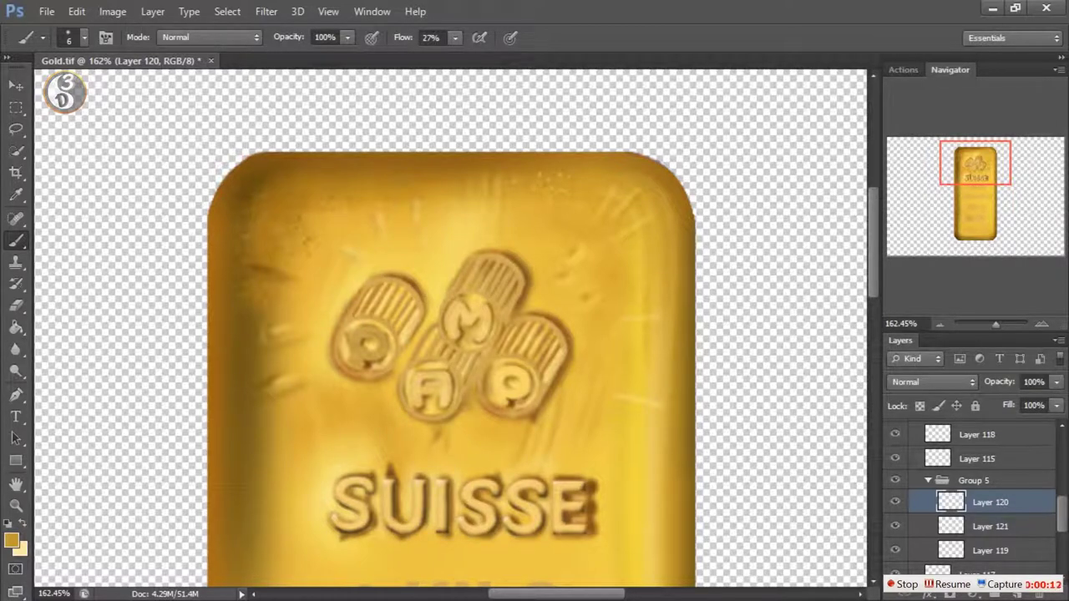
At 100% flow, sample a lighter yellow and dab a small highlight on the bar
drag(455, 36, 526, 58)
alt+click(382, 526)
click(445, 437)
drag(443, 439, 442, 432)
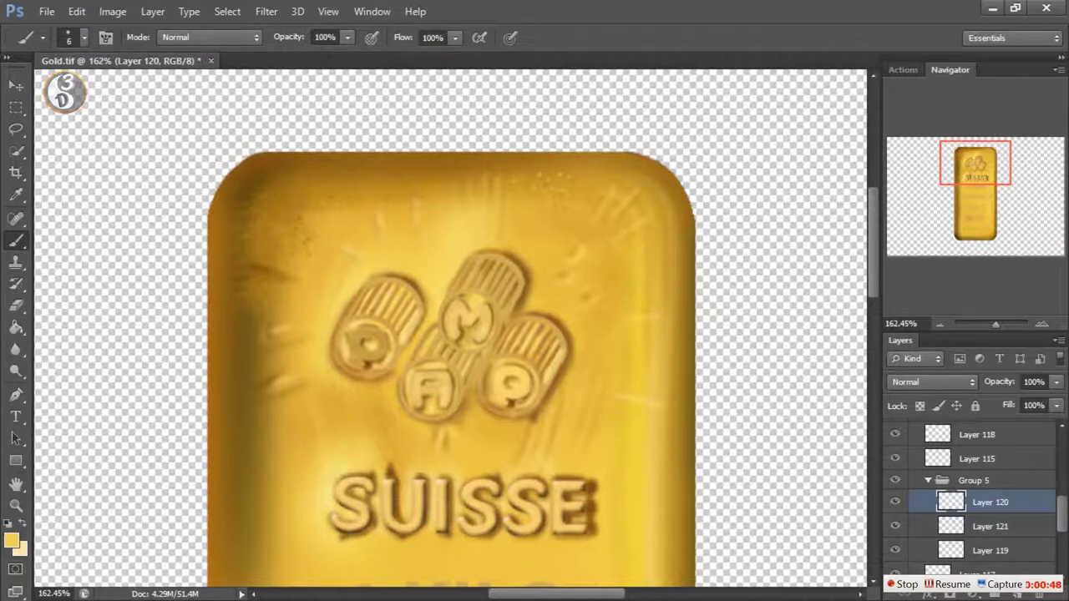
Sample a darker orange from the bar as the painting colour
key(i)
click(436, 428)
click(12, 541)
key(Return)
key(b)
Sample a lighter gold, set brush flow to 53% and brush size to 10
drag(456, 38, 390, 59)
alt+click(422, 426)
click(455, 38)
drag(457, 61, 481, 61)
key(bracketright)
key(bracketright)
key(bracketright)
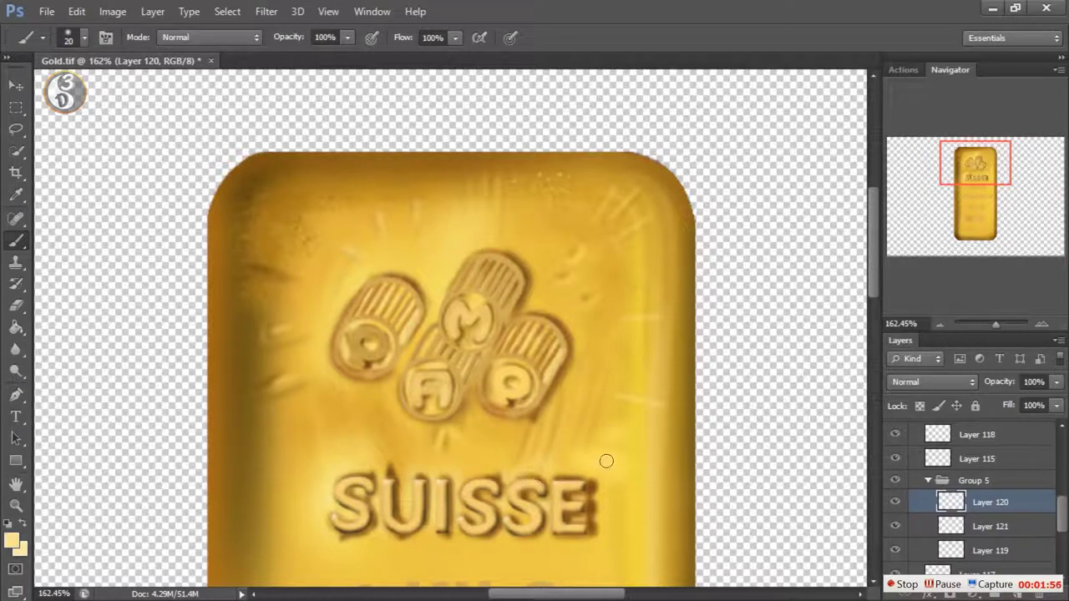
key(bracketleft)
Reduce the brush to 9, paint a dark streak below SUISSE's S, then sample paler yellow
scroll(635, 539, down, 5)
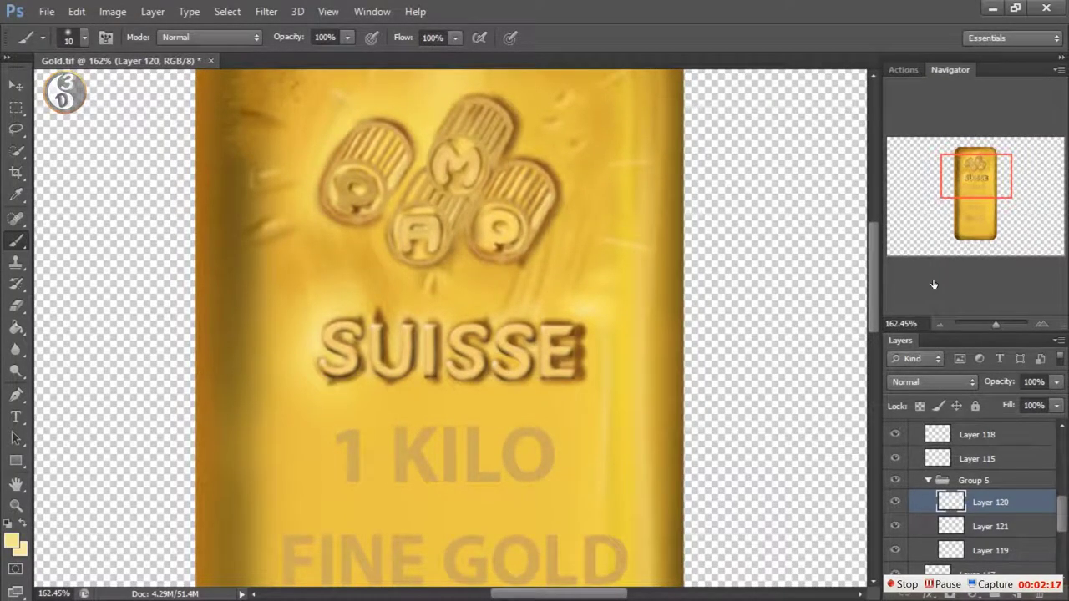
scroll(522, 505, down, 1)
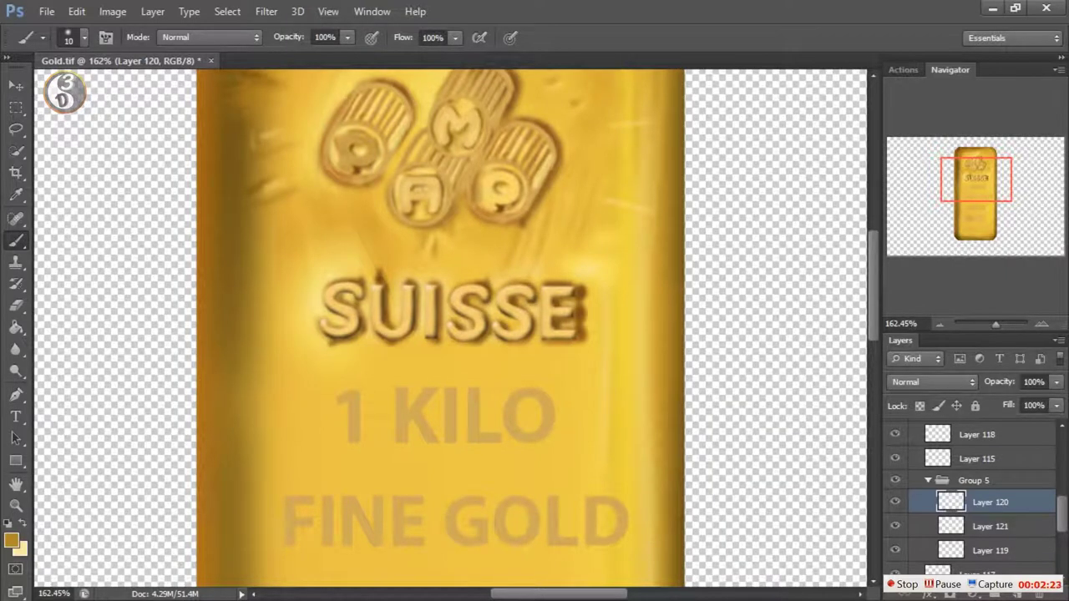
key(bracketleft)
drag(371, 366, 370, 380)
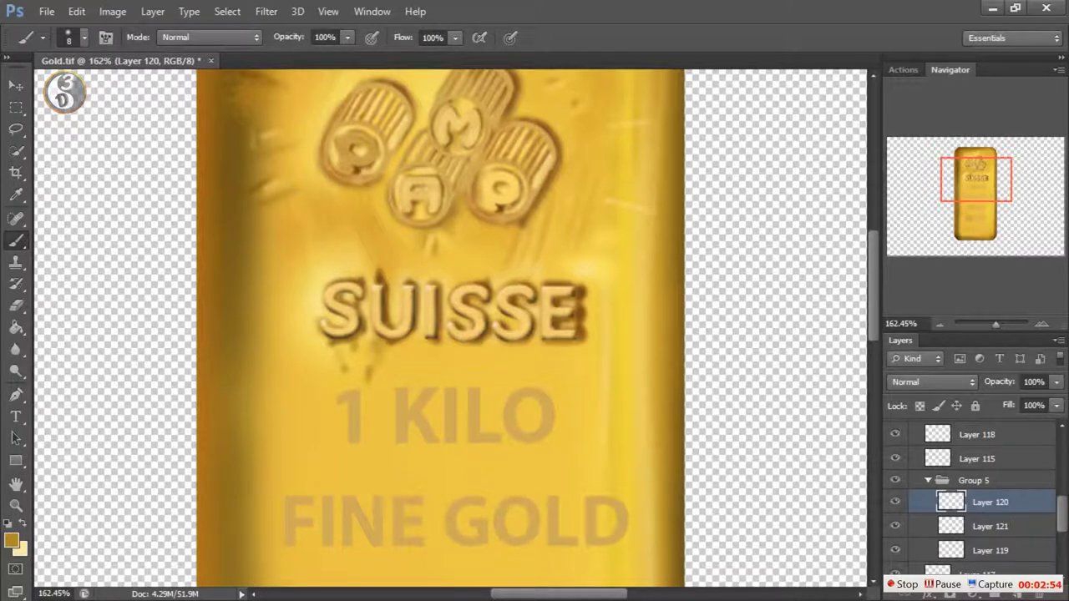
alt+click(373, 333)
Try several sampled golds from the bar, settling on a dark brown painting colour
key(i)
click(12, 541)
click(719, 310)
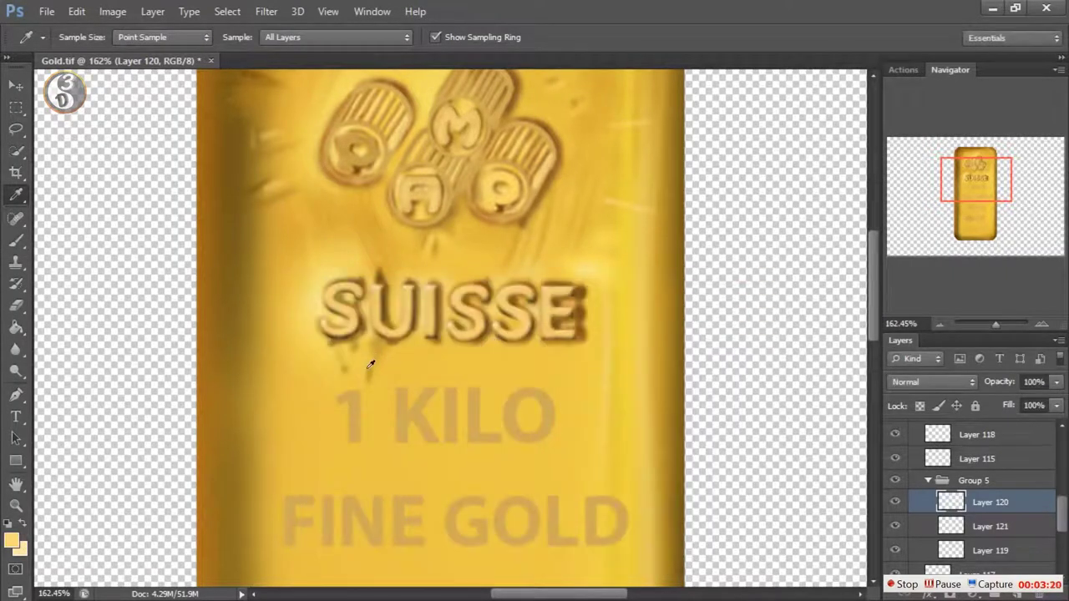
key(b)
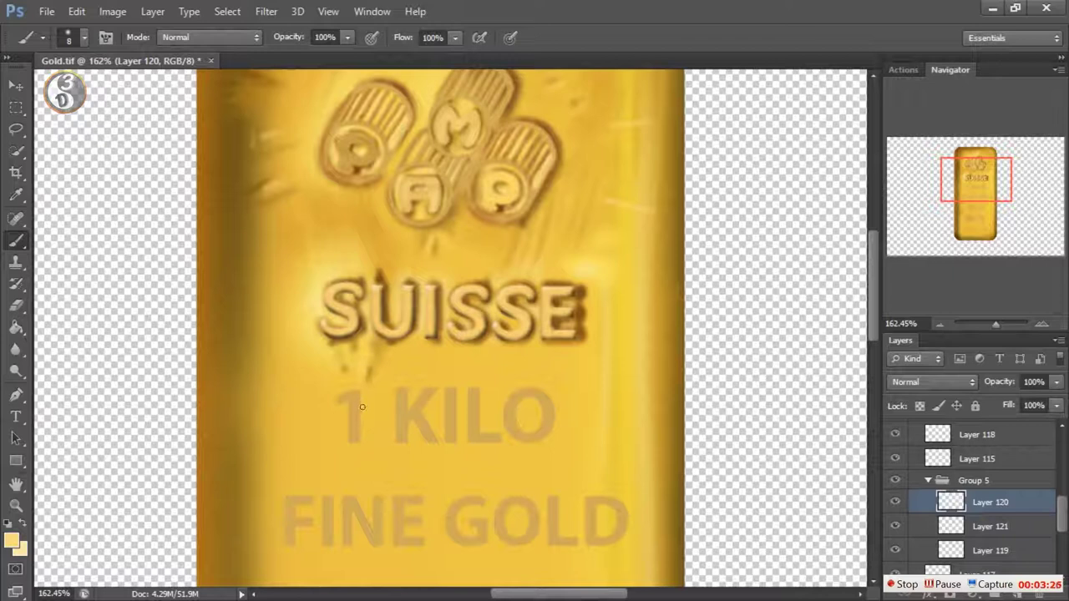
alt+click(315, 415)
key(i)
click(526, 426)
key(b)
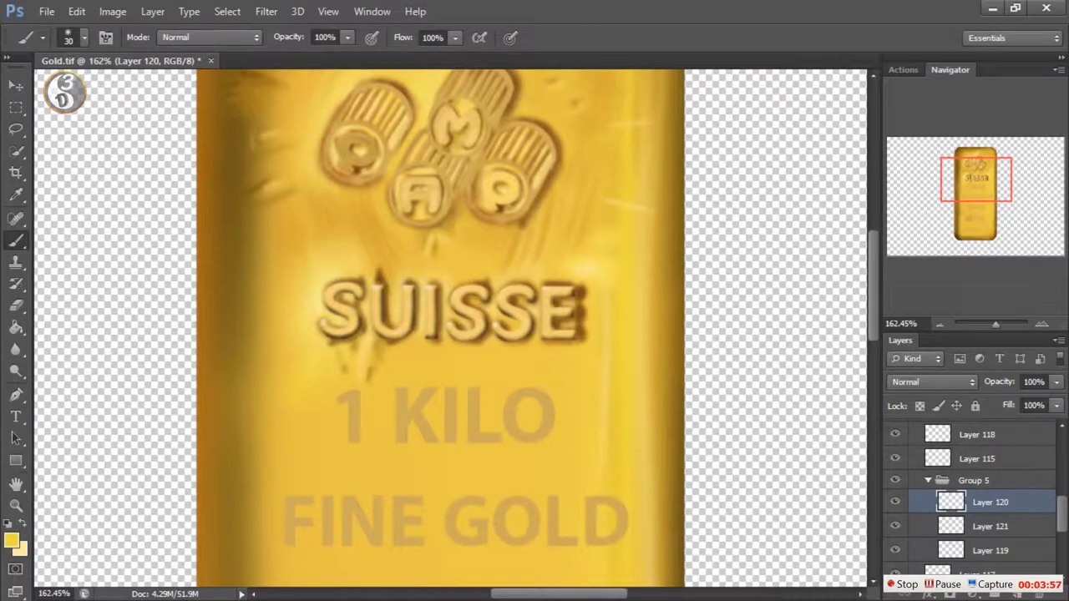
click(12, 541)
click(693, 314)
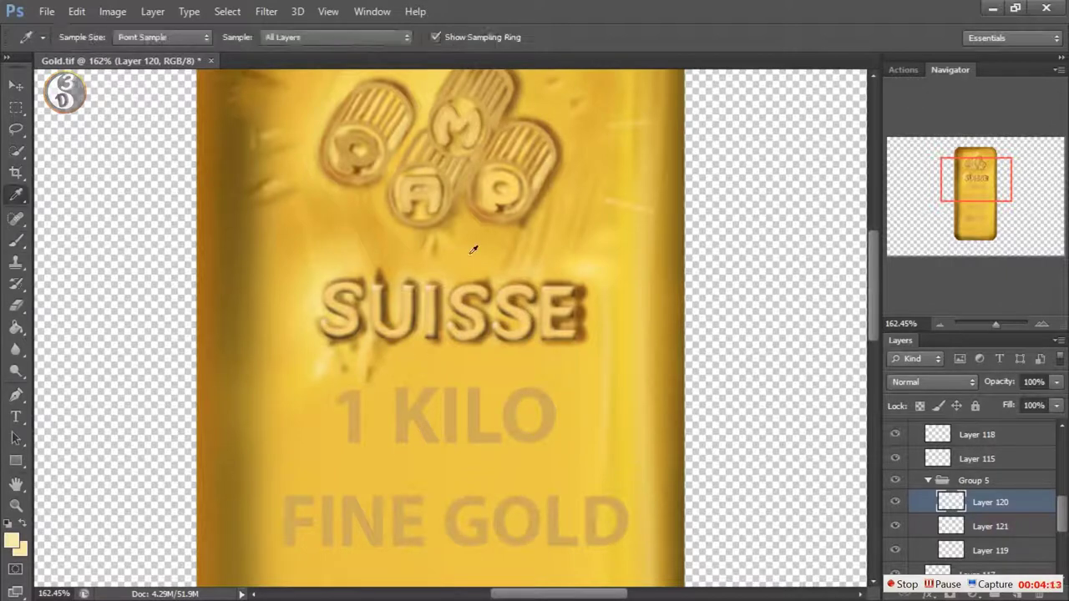
alt+click(585, 311)
At brush size 9 and 28% flow, paint faint dark strokes below SUISSE
key(bracketright)
key(bracketright)
key(bracketright)
key(bracketleft)
key(bracketleft)
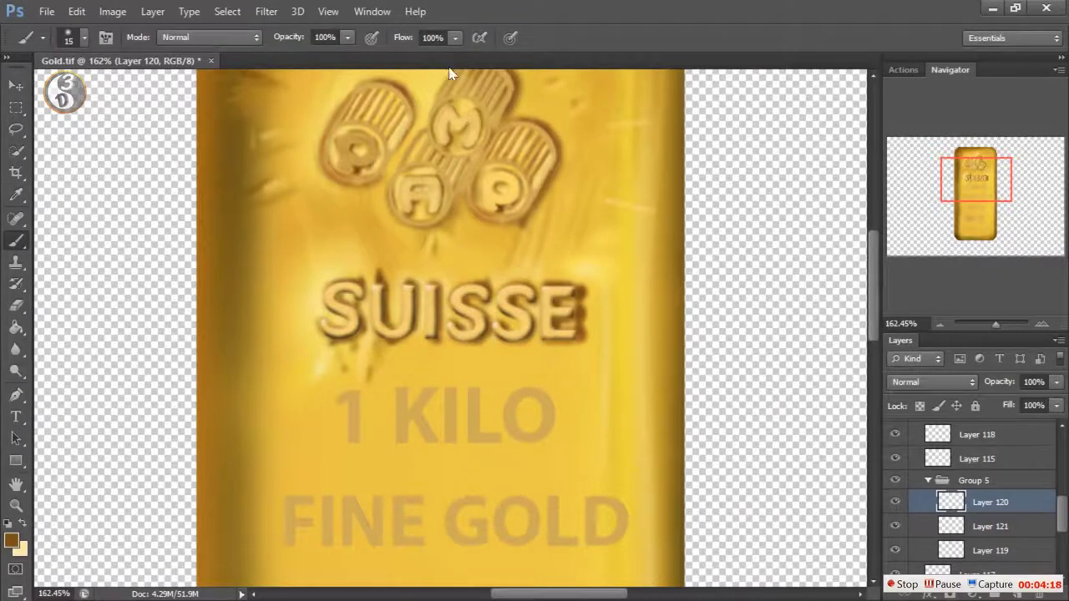
drag(455, 37, 393, 56)
key(bracketleft)
key(bracketleft)
drag(428, 375, 411, 375)
mouse_move(498, 366)
mouse_down()
mouse_move(521, 343)
mouse_move(499, 372)
mouse_move(528, 376)
mouse_up()
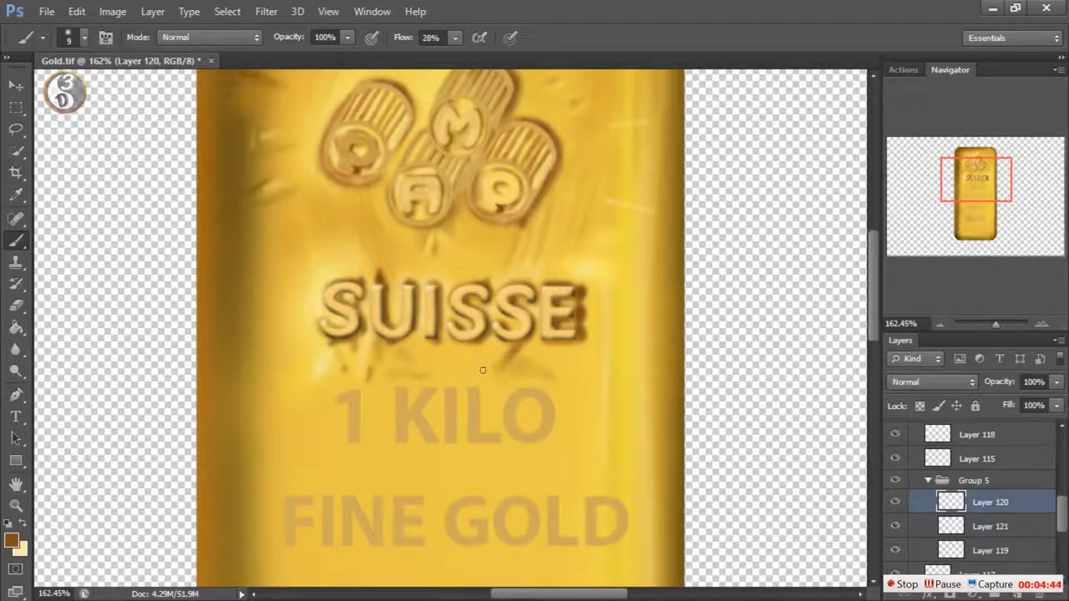
mouse_move(452, 363)
mouse_down()
mouse_move(482, 368)
mouse_move(487, 355)
mouse_up()
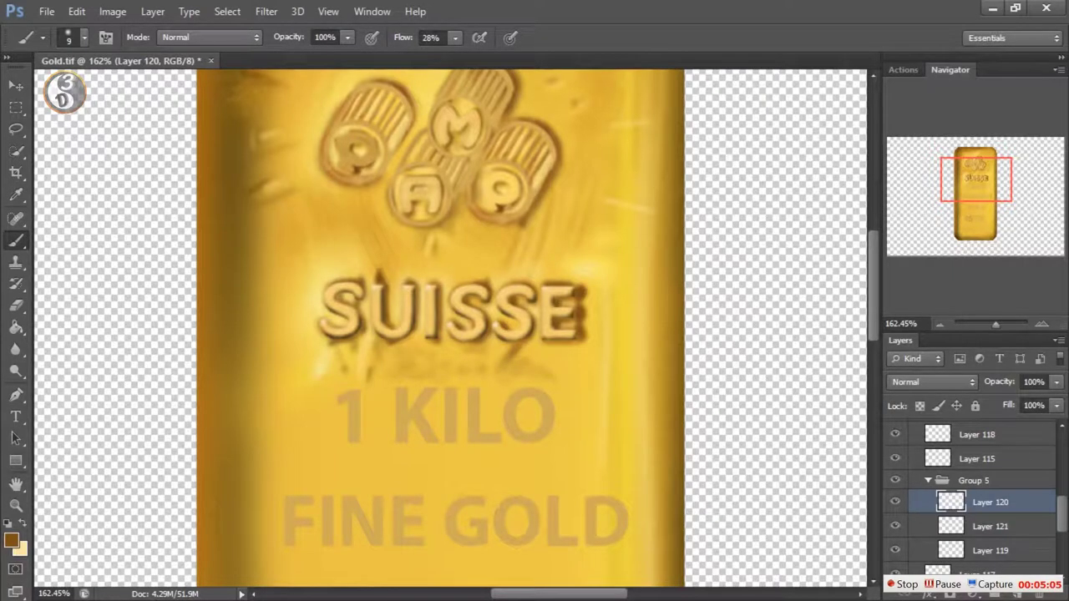
Change the painting colour to a lighter tan, then a lighter yellow, with brush size 10
click(11, 541)
click(432, 382)
click(711, 310)
key(i)
click(531, 386)
click(23, 547)
key(Return)
key(b)
click(12, 542)
click(405, 326)
click(712, 309)
key(bracketleft)
Sample a dark brown and add Bevel & Emboss to the 1 KILO layer
alt+click(583, 308)
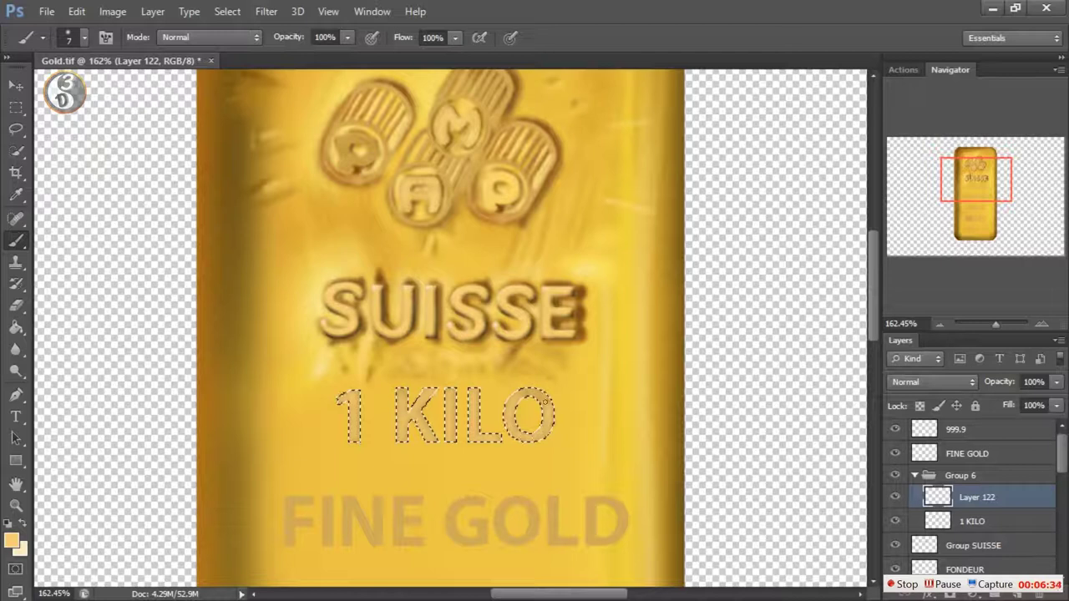
double_click(992, 520)
click(610, 228)
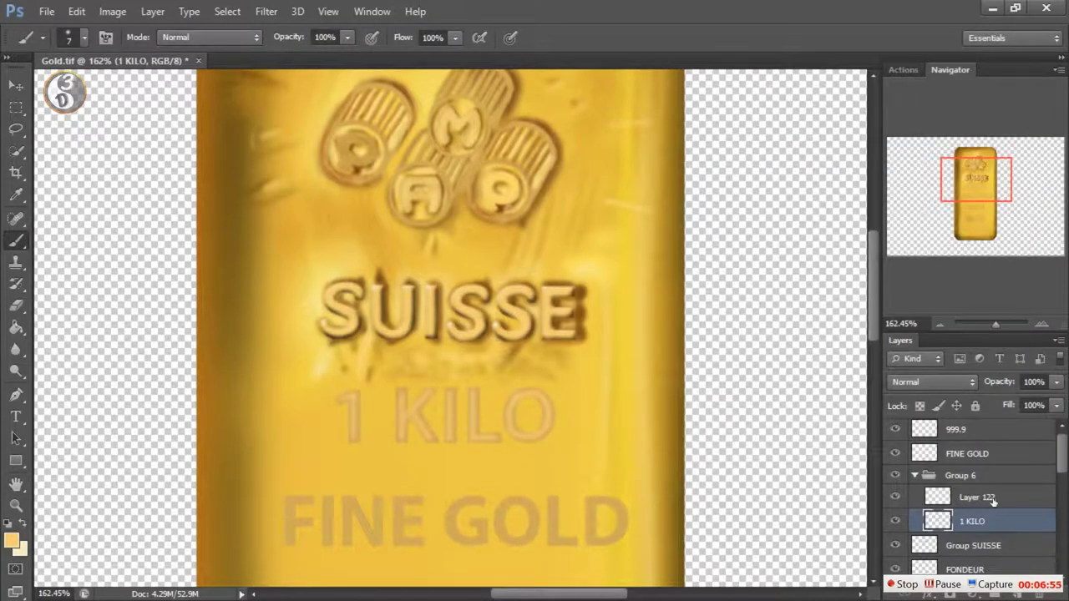
Add a new empty layer beneath 1 KILO and sample a darker brown
click(1026, 595)
key(ctrl+bracketleft)
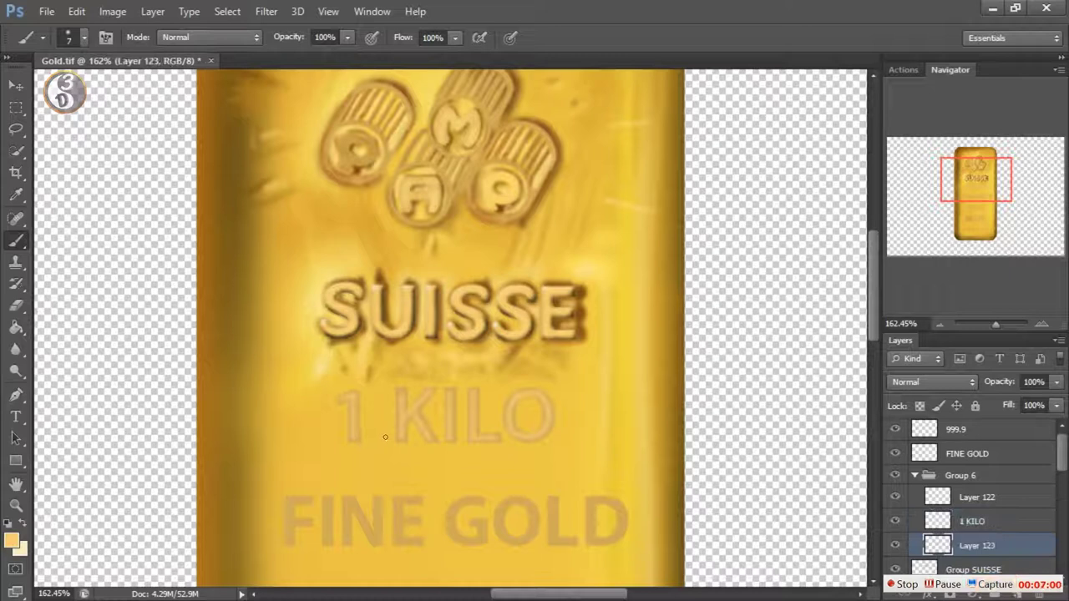
alt+click(376, 280)
With a size 6 brush, paint dark brown shading on the 1 and the K's stem
key(bracketleft)
mouse_move(360, 394)
mouse_down()
mouse_move(361, 445)
mouse_move(357, 385)
mouse_up()
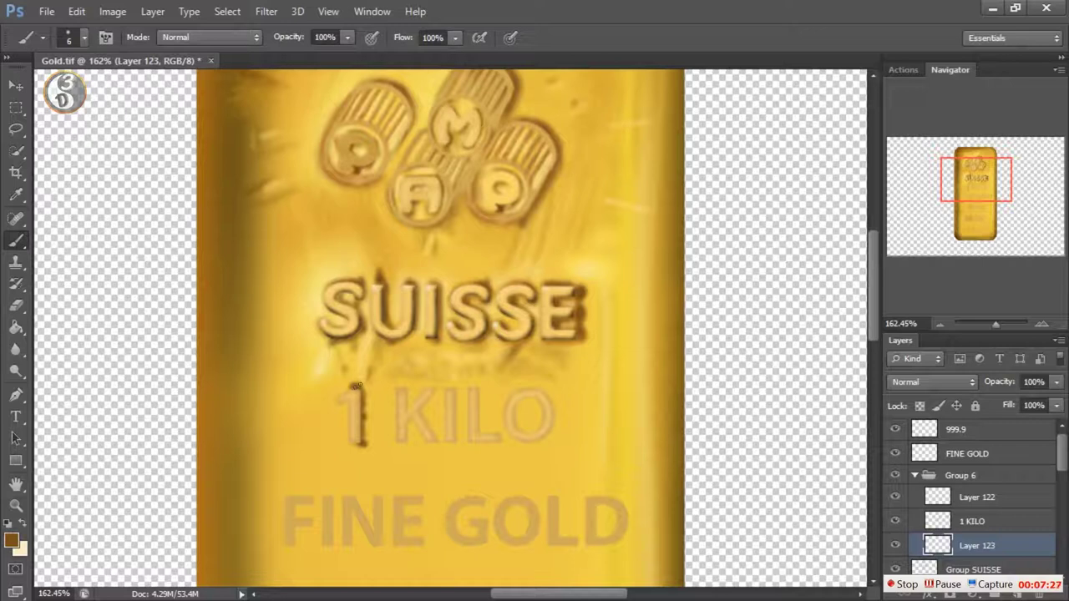
mouse_move(406, 441)
mouse_down()
mouse_move(410, 424)
mouse_move(410, 440)
mouse_move(438, 438)
mouse_up()
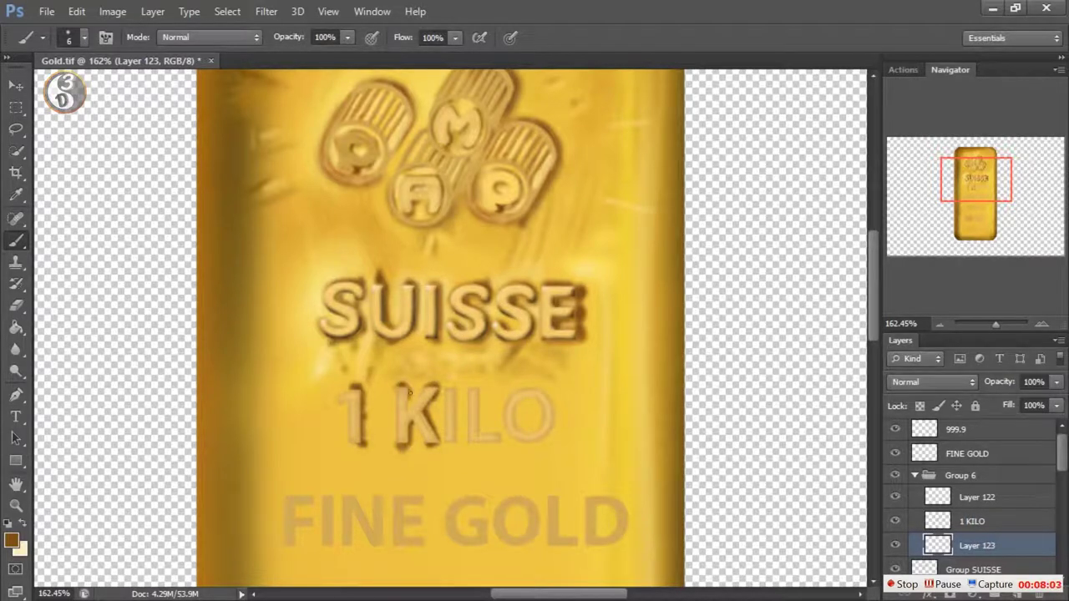
drag(395, 389, 396, 441)
drag(393, 389, 395, 442)
Shade the I, the L and both sides of the O, then select the 1 KILO layer
mouse_move(456, 391)
mouse_down()
mouse_move(459, 445)
mouse_move(449, 385)
mouse_up()
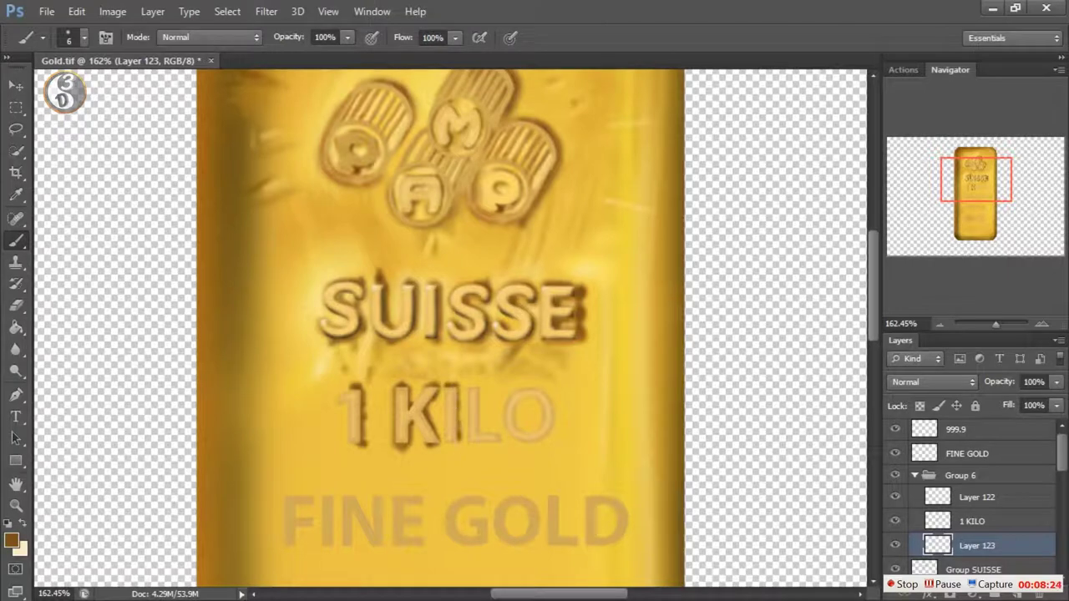
drag(461, 444, 452, 445)
mouse_move(466, 384)
mouse_down()
mouse_move(483, 434)
mouse_move(504, 441)
mouse_move(488, 416)
mouse_move(483, 445)
mouse_move(503, 444)
mouse_up()
drag(523, 405, 526, 436)
mouse_move(523, 399)
mouse_down()
mouse_move(521, 418)
mouse_move(544, 426)
mouse_move(525, 434)
mouse_up()
mouse_move(541, 392)
mouse_down()
mouse_move(562, 427)
mouse_move(562, 418)
mouse_move(524, 447)
mouse_up()
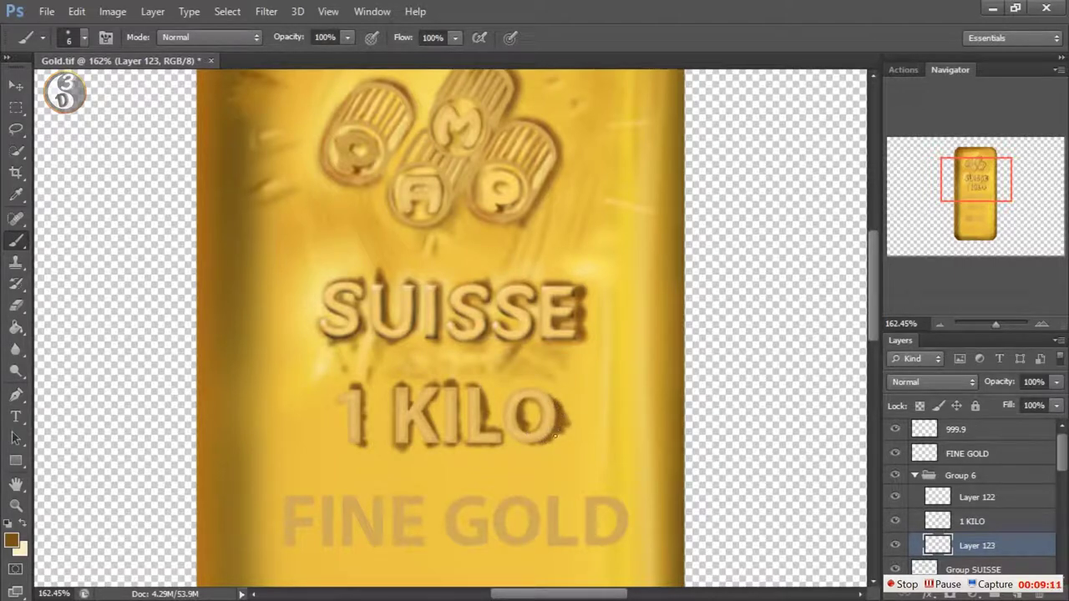
mouse_move(558, 402)
mouse_down()
mouse_move(512, 386)
mouse_move(506, 401)
mouse_move(541, 389)
mouse_move(505, 434)
mouse_move(519, 439)
mouse_up()
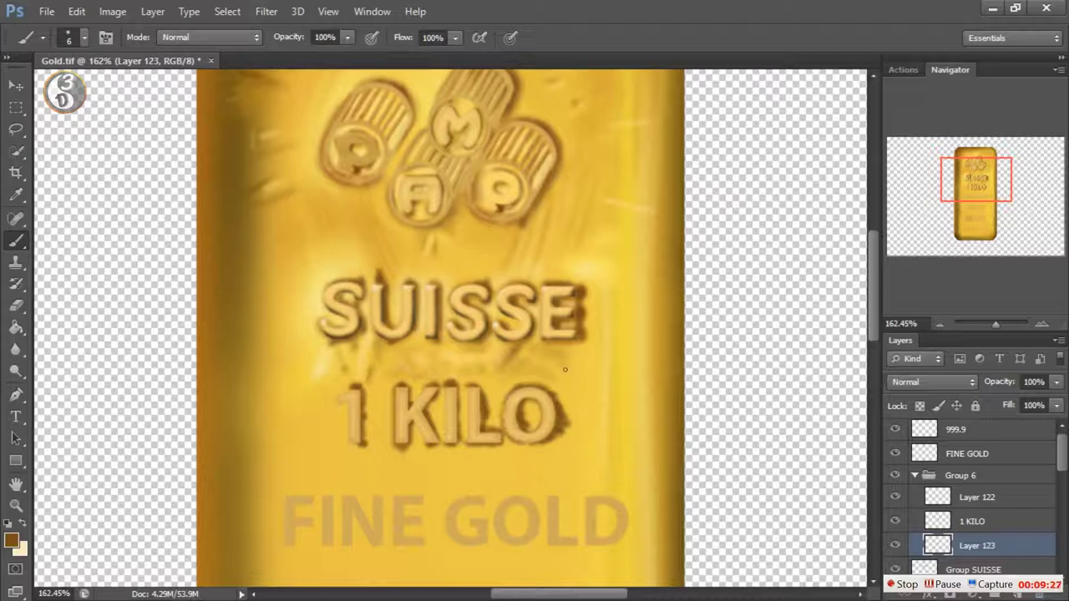
click(995, 523)
Reopen 1 KILO's layer style settings with Bevel & Emboss switched on
double_click(995, 521)
click(554, 208)
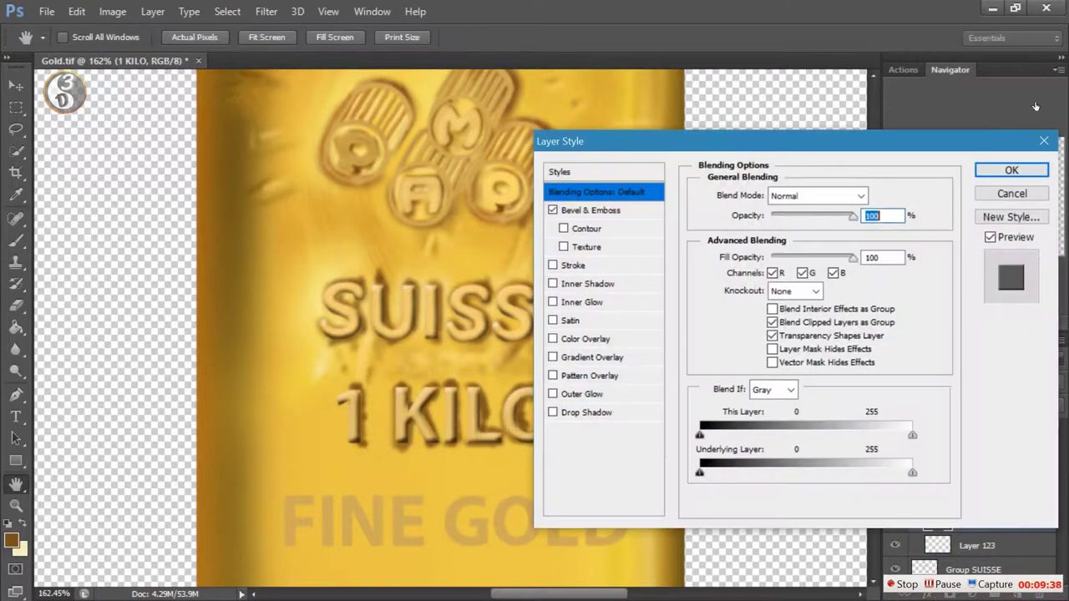
click(1014, 148)
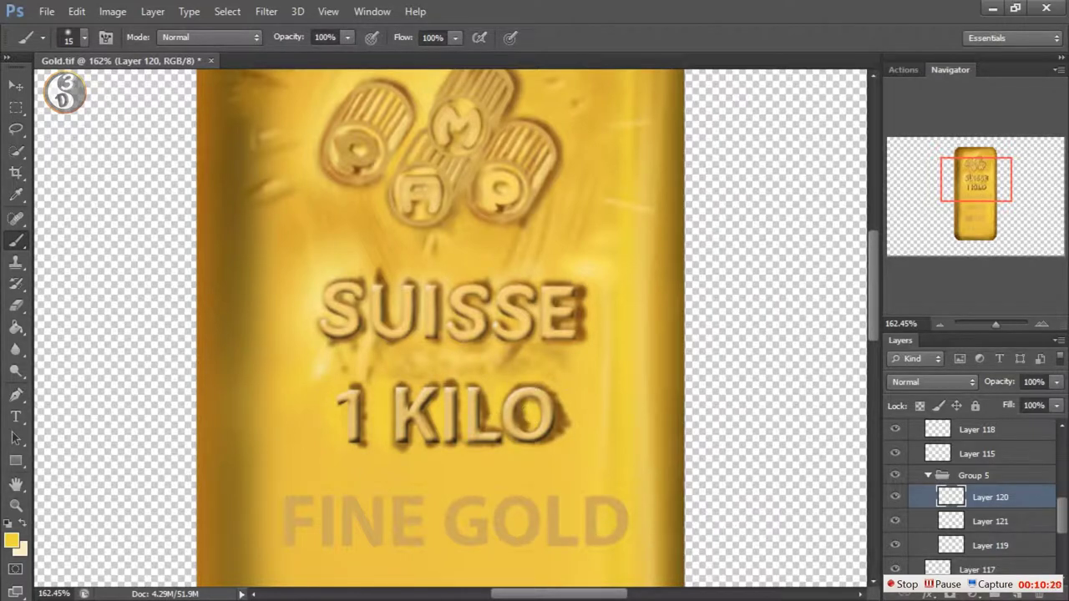
In light cream, highlight the 1's stem and lighten the dark shadow inside the O
click(10, 541)
click(382, 322)
click(747, 310)
drag(342, 410, 351, 387)
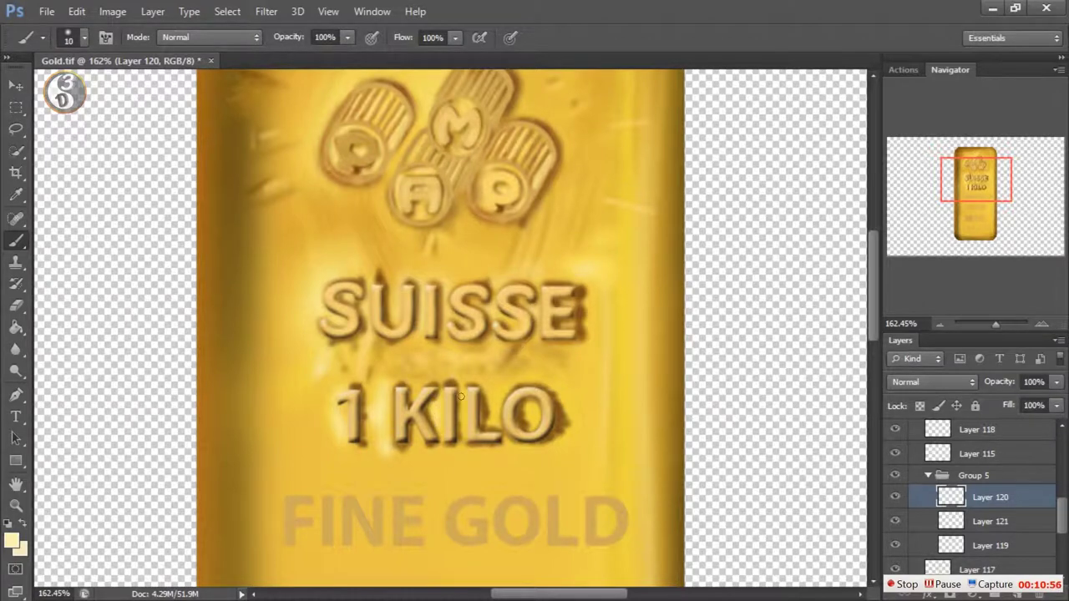
drag(545, 381, 527, 377)
drag(541, 413, 535, 409)
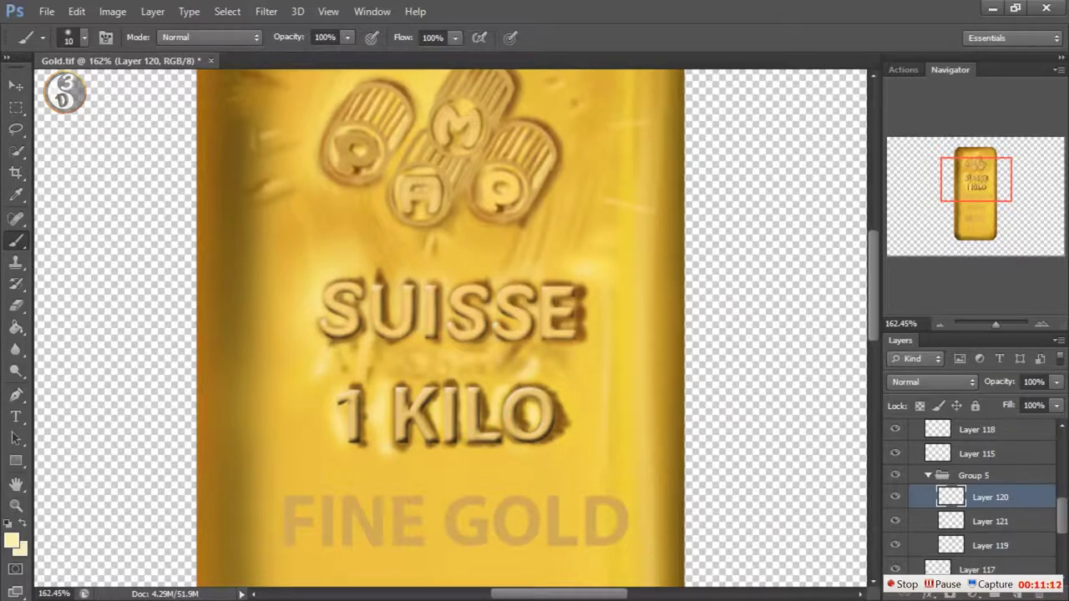
alt+click(631, 339)
Switch to a darker gold painting colour and lower brush flow to 22%
key(i)
click(364, 200)
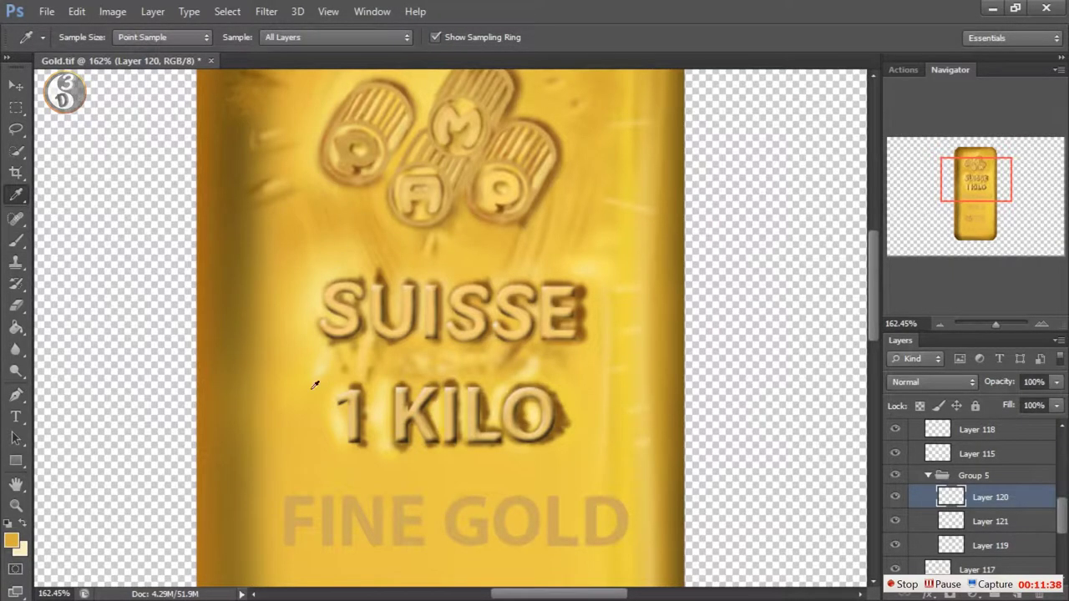
click(12, 541)
click(501, 381)
click(719, 310)
key(b)
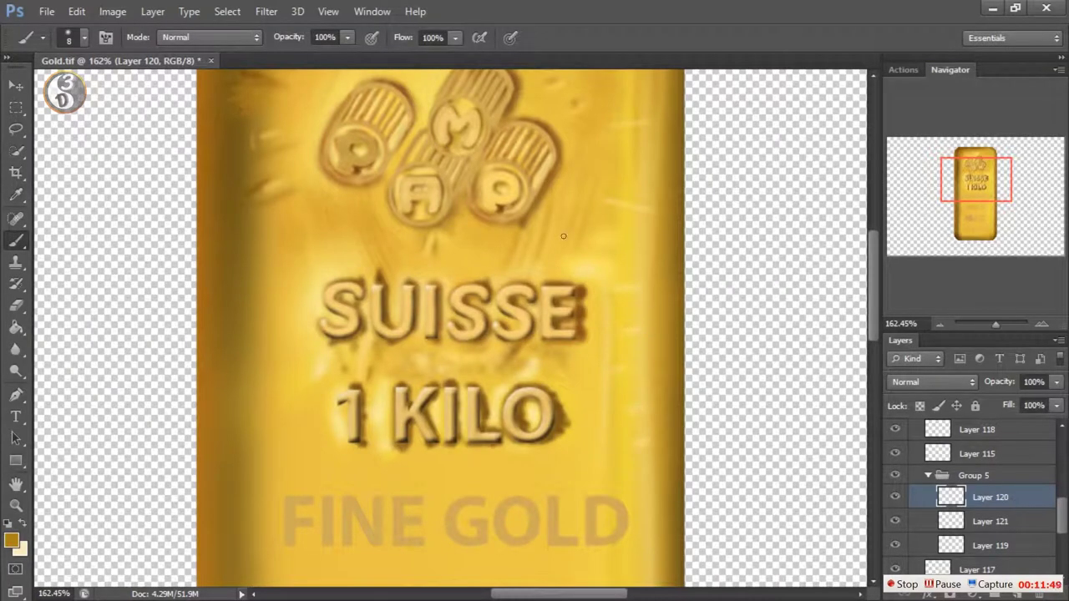
key(shift+2)
key(shift+2)
Sample pale yellow (f9eb96) as the painting colour and raise brush flow to 59%
key(i)
click(11, 540)
key(Return)
key(b)
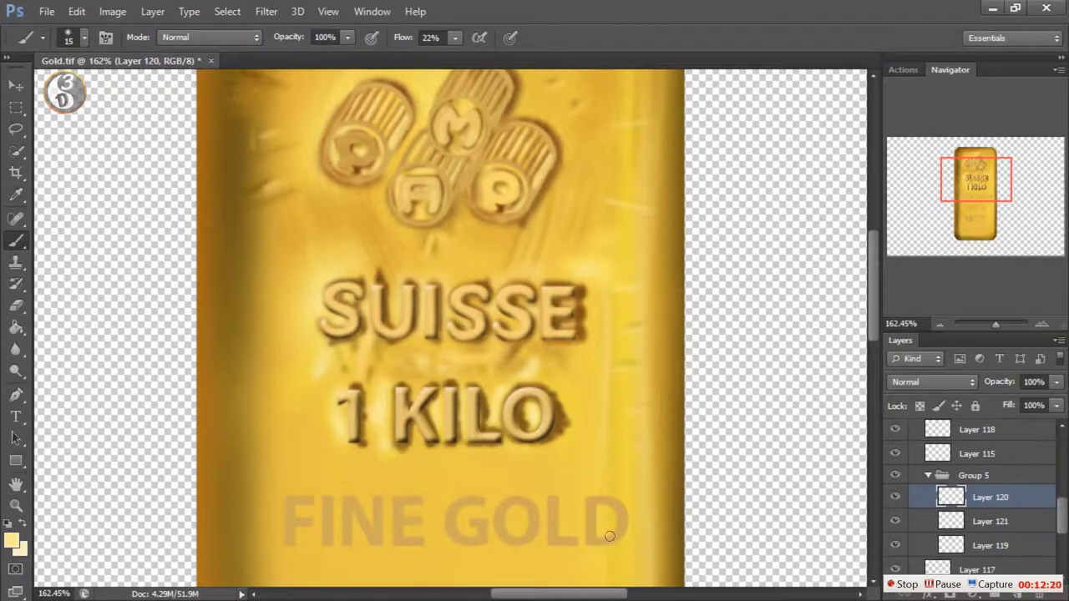
key(shift+5)
key(shift+9)
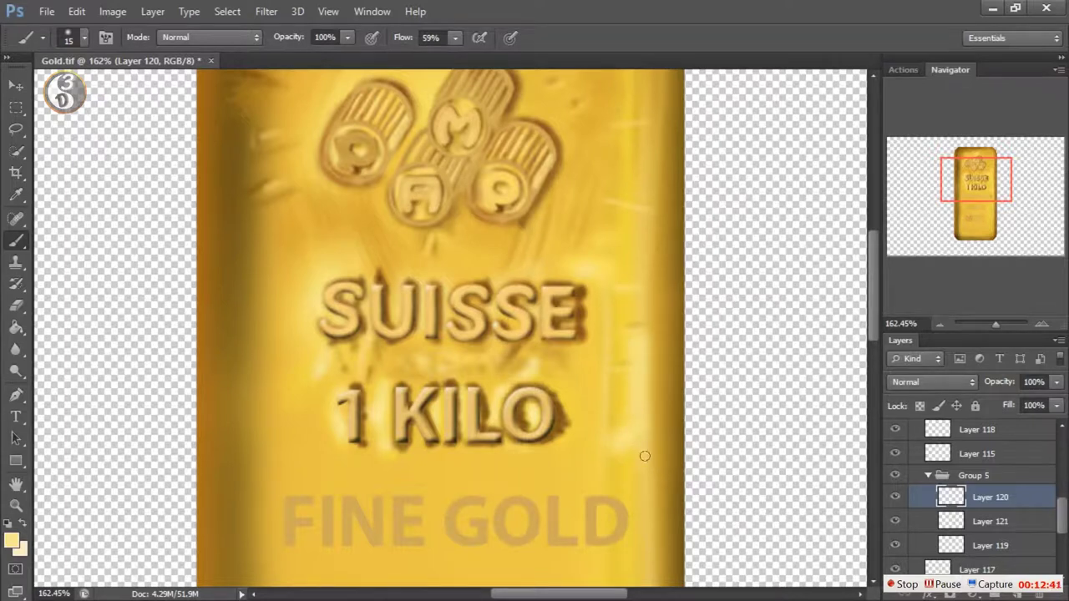
Paint a light yellow streak on the bar's right side
click(12, 541)
click(475, 322)
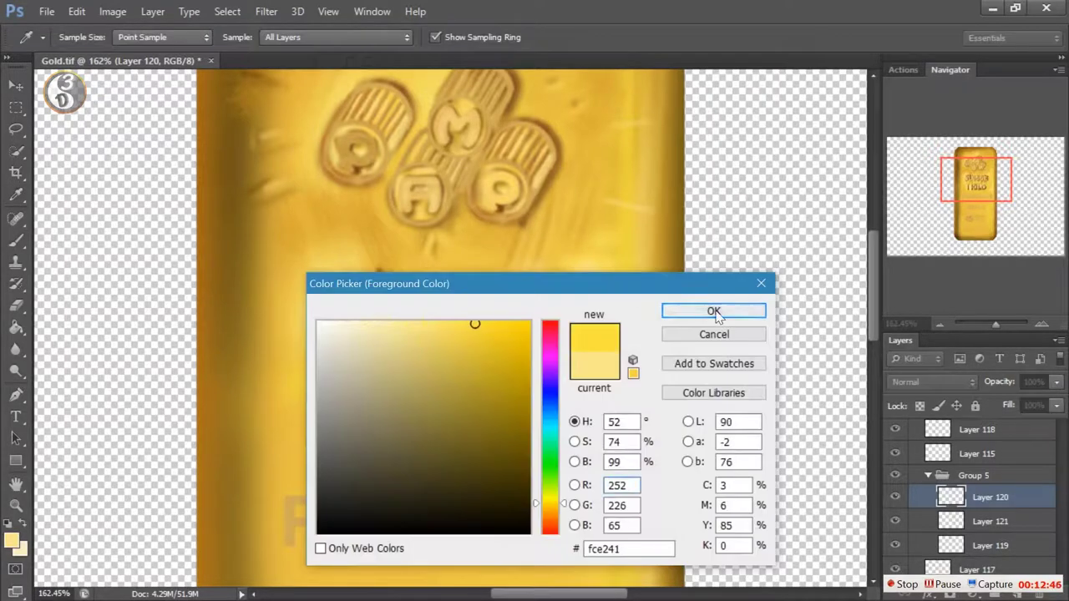
click(711, 310)
drag(654, 395, 654, 363)
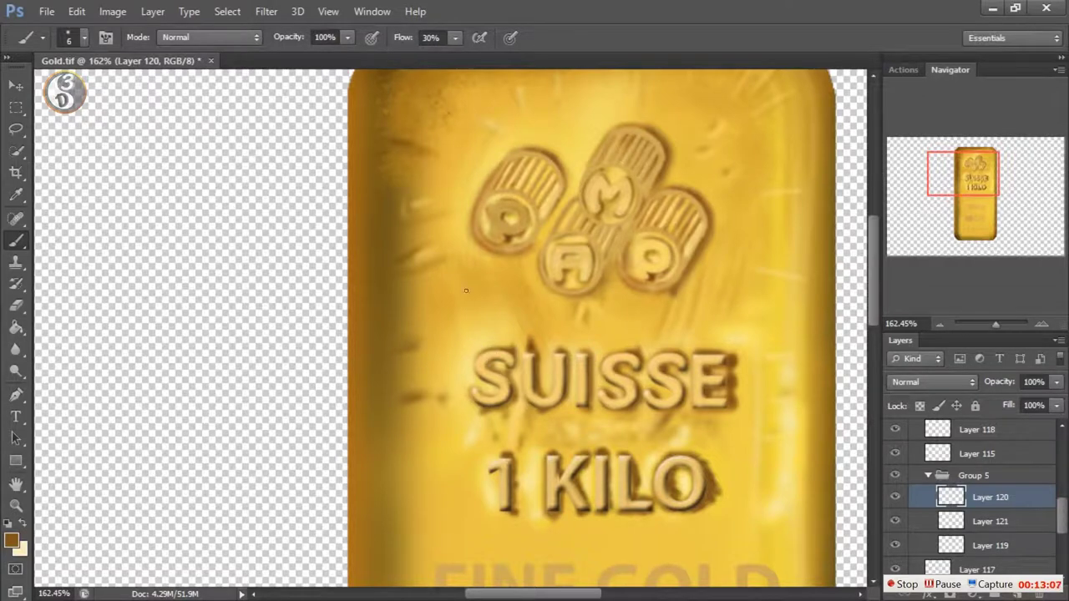
Sample the bar and pick another light yellow as the painting colour
key(i)
click(420, 378)
click(11, 541)
click(425, 334)
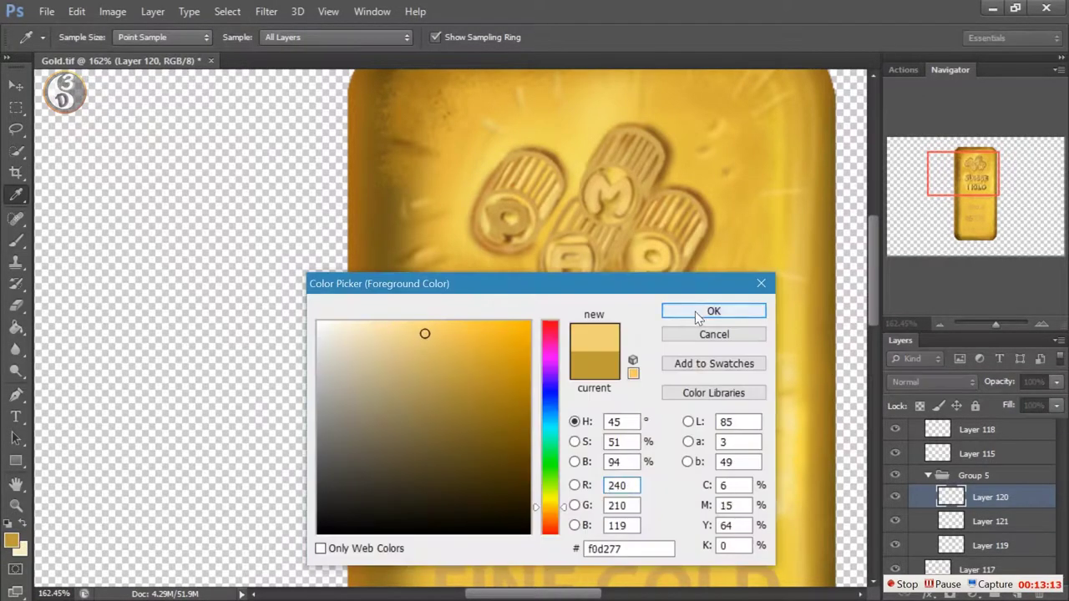
click(739, 311)
key(b)
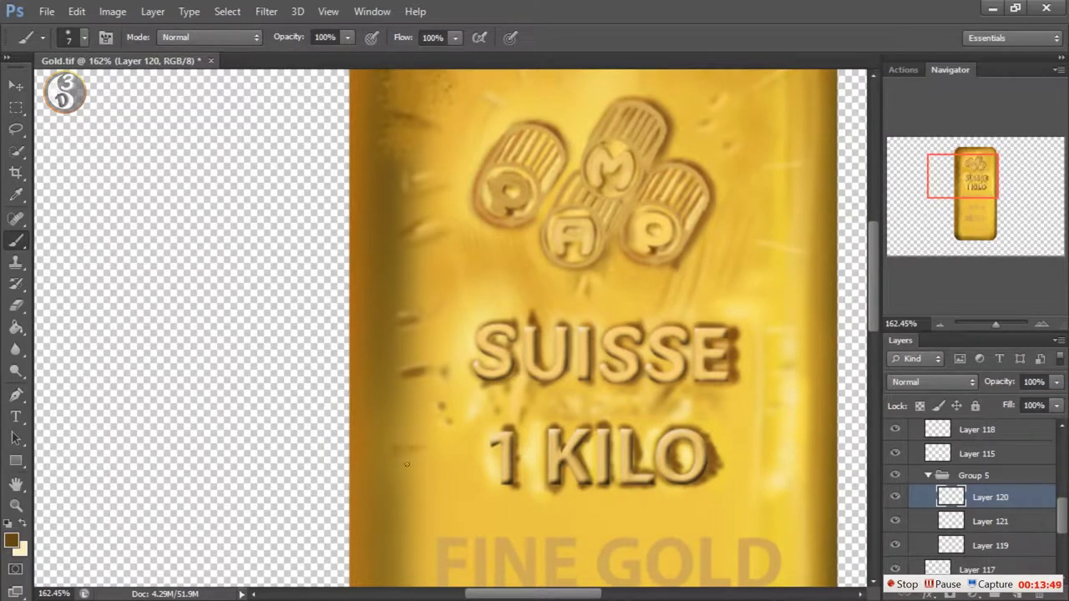
At brush size 10, paint over the dark smear below 1 KILO with lighter gold
key(bracketright)
key(bracketright)
key(bracketright)
drag(399, 452, 449, 447)
alt+click(419, 434)
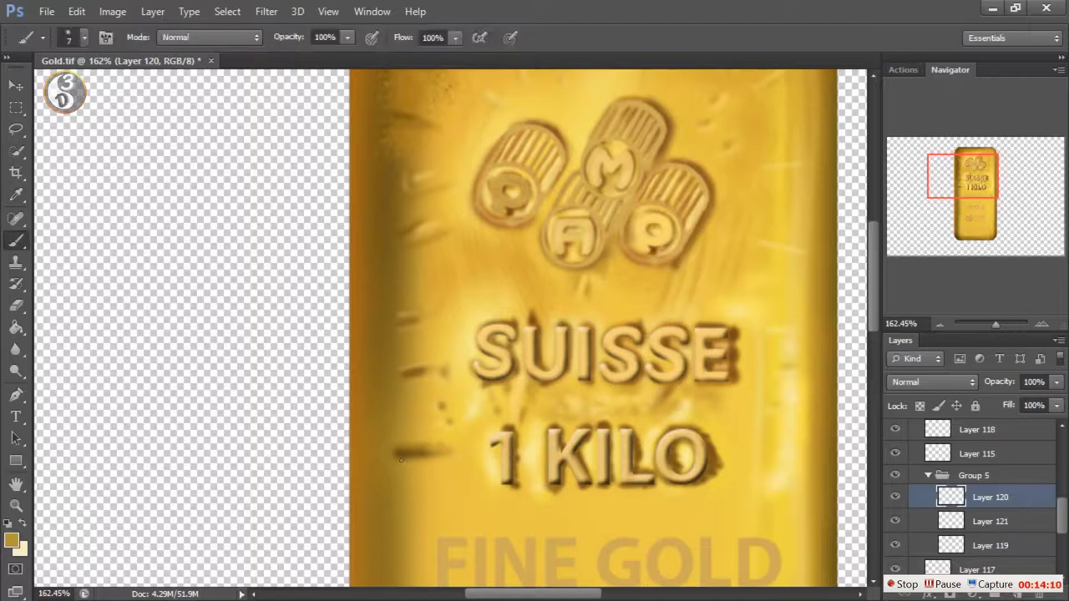
click(11, 541)
key(Return)
drag(396, 459, 421, 458)
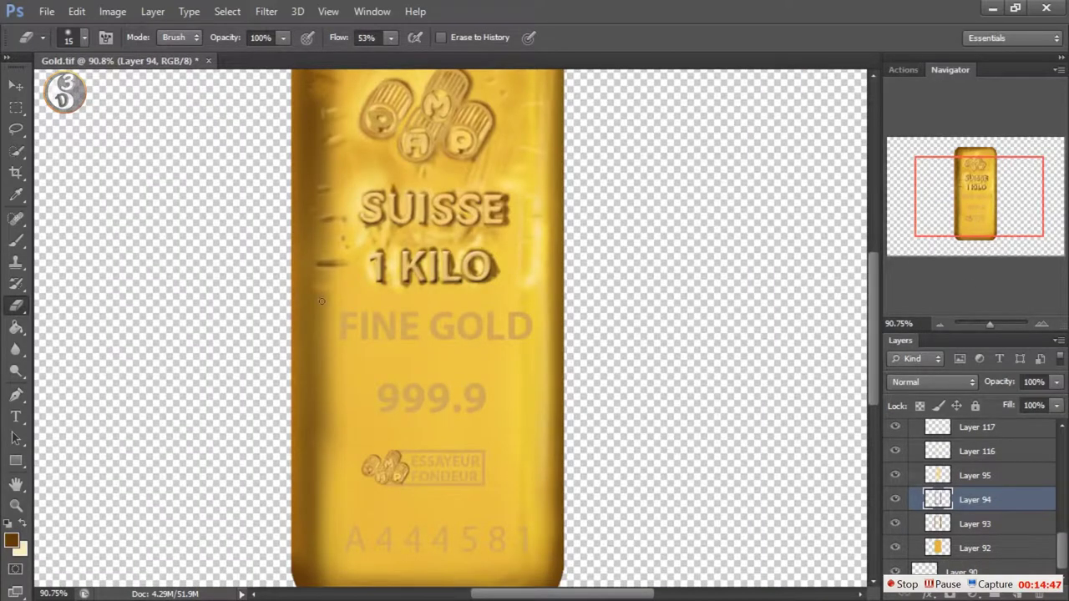
With a size 8 brush, sweep two strokes along the bar's full left edge
key(bracketleft)
key(bracketleft)
key(bracketleft)
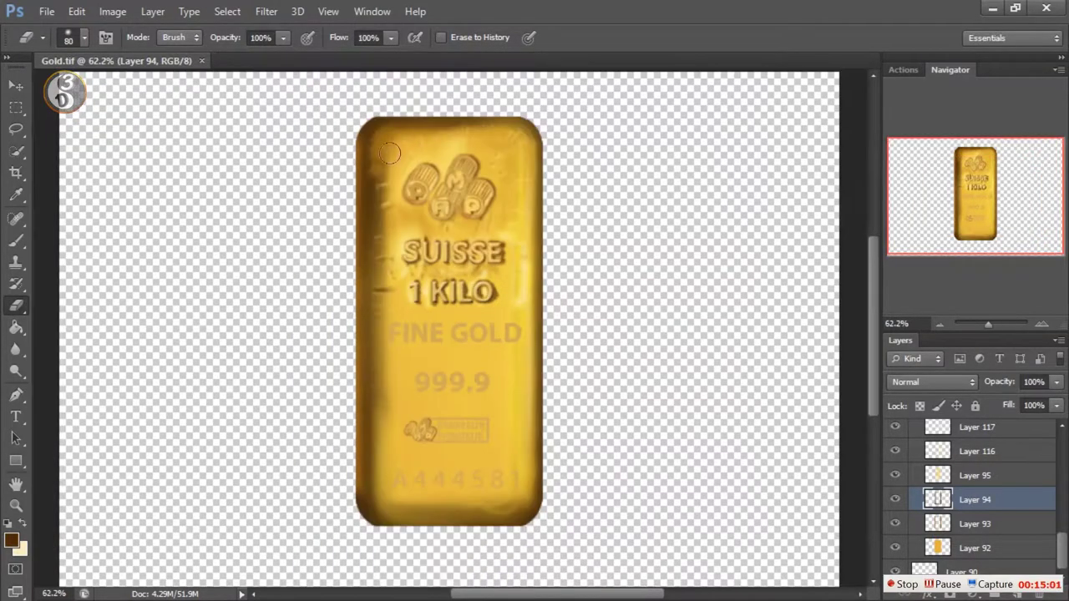
drag(390, 153, 393, 495)
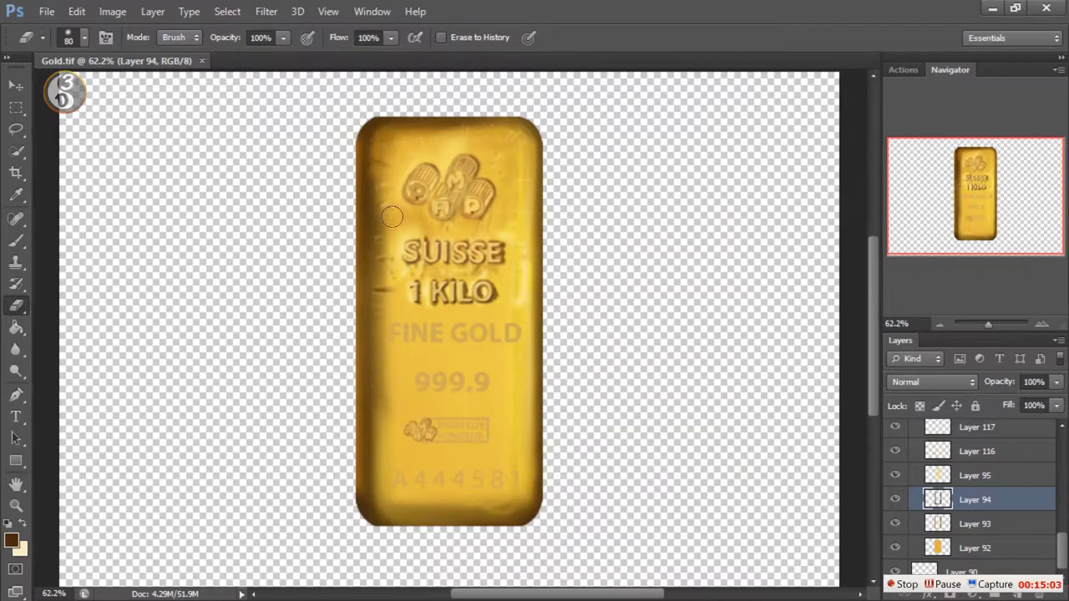
drag(394, 401, 418, 93)
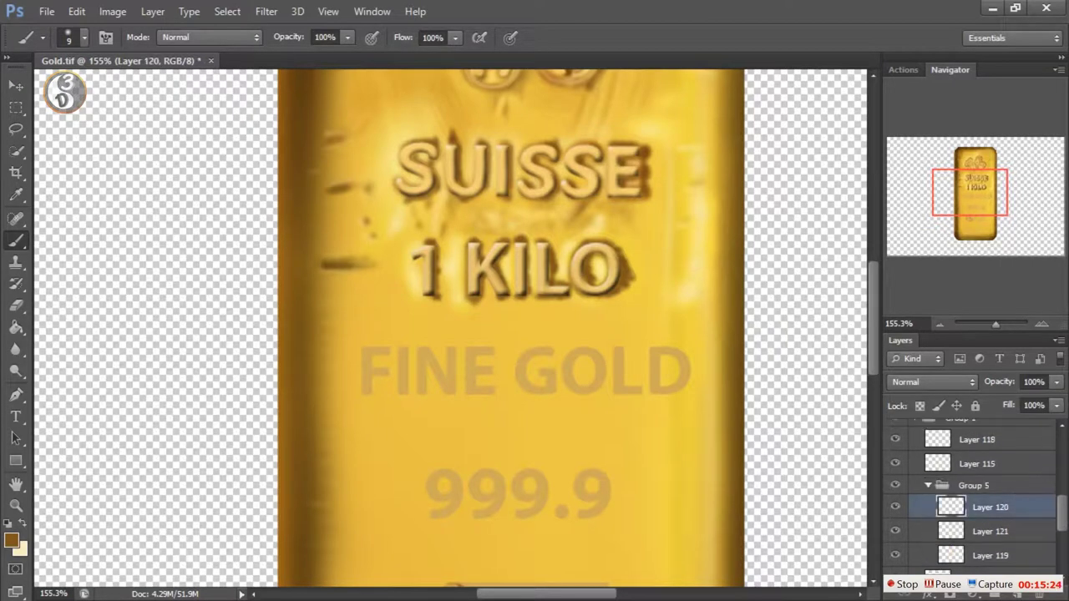
Paint two short dark scratch strokes left of 1 KILO, then resample gold tones from the bar
drag(369, 284, 369, 312)
drag(369, 291, 369, 312)
alt+click(357, 279)
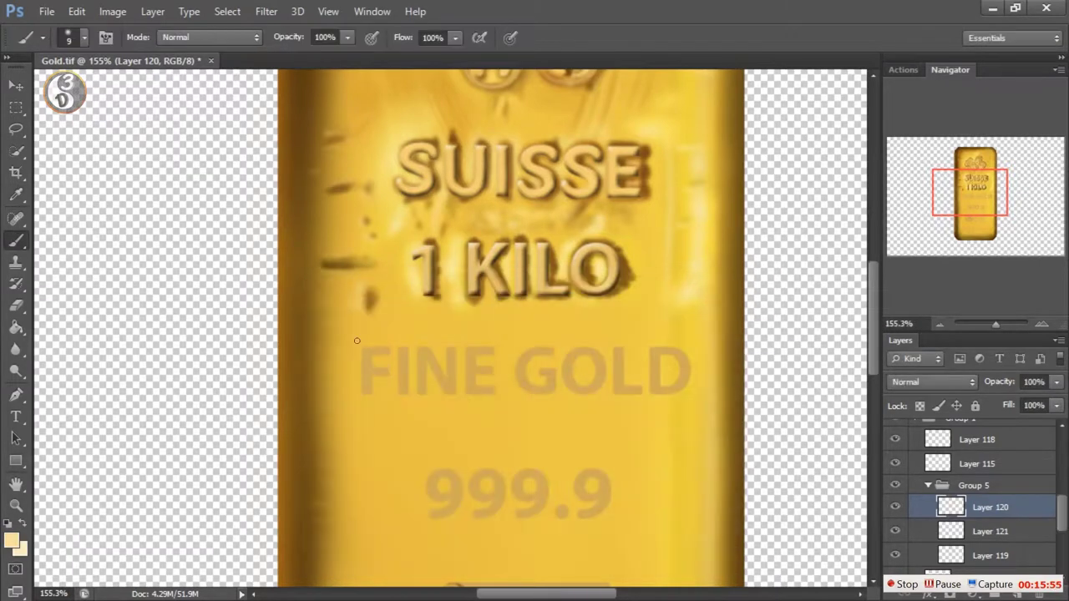
alt+click(352, 299)
Sample a dark brown from the bar and make Layer 121 the active layer
alt+click(371, 249)
click(1019, 533)
click(72, 38)
Choose a scattered-dot brush tip and lower the brush flow to 26%
drag(209, 177, 209, 251)
click(156, 291)
key(Return)
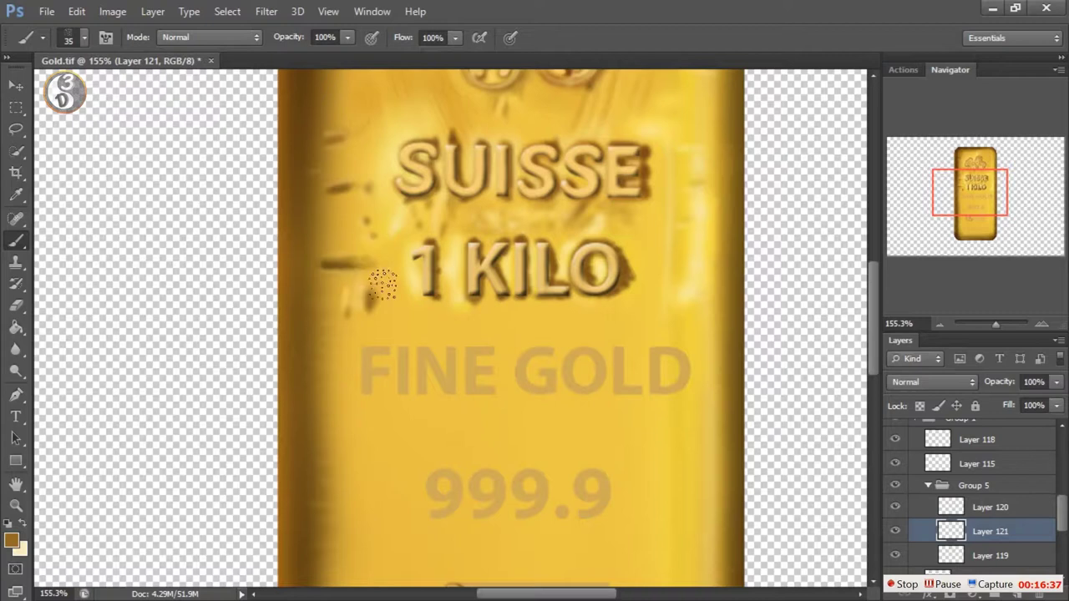
scroll(409, 270, down, 2)
key(shift+2)
key(shift+6)
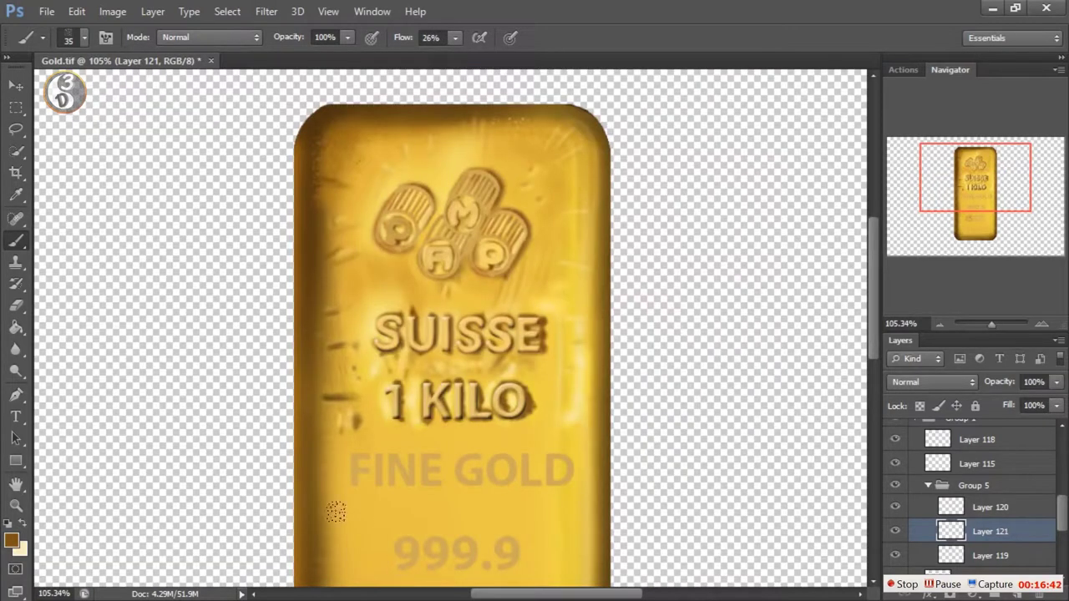
Switch to the eraser and set its flow to 18%
key(e)
click(390, 36)
click(342, 42)
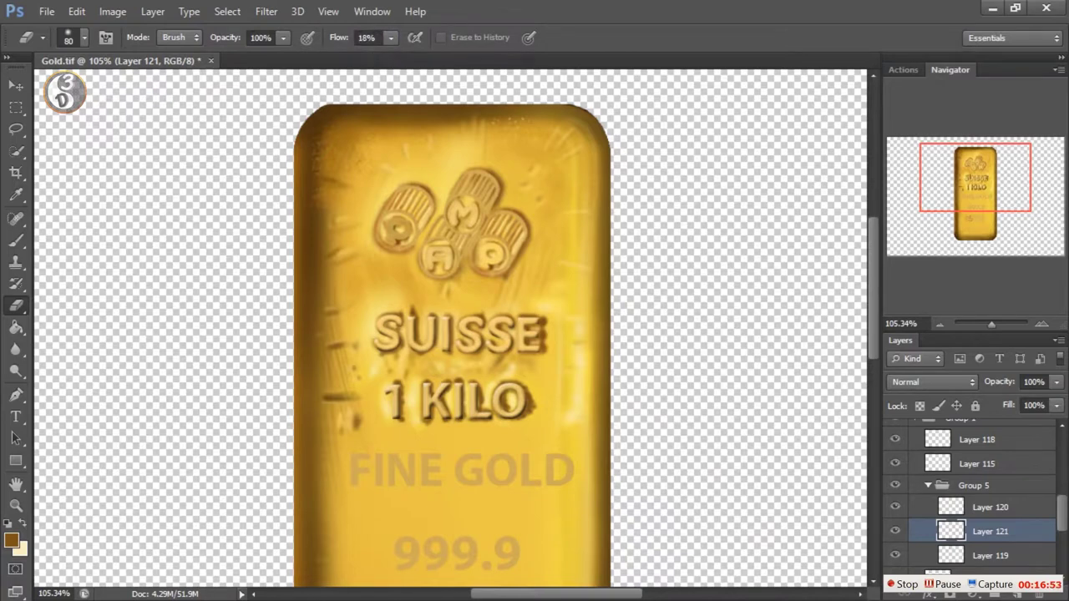